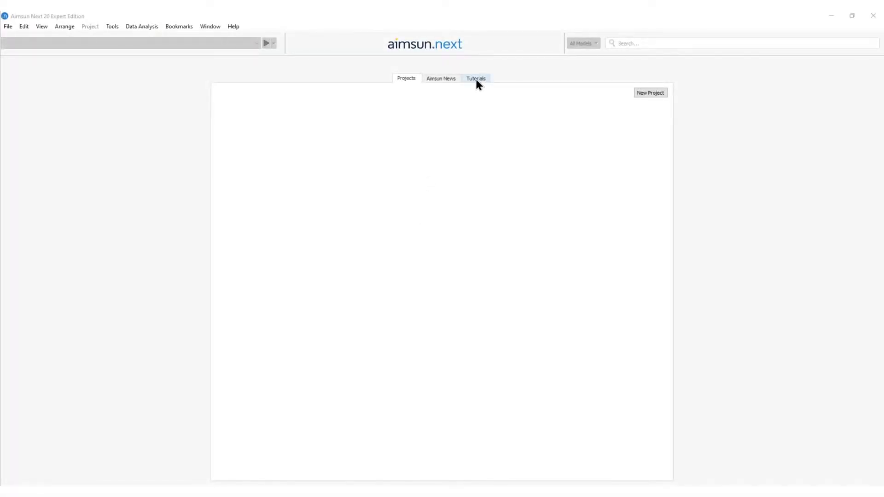
Choose Managing Traffic in the Tutorials tab, read its documentation, then put the Help window away
left_click(476, 79)
left_click(396, 92)
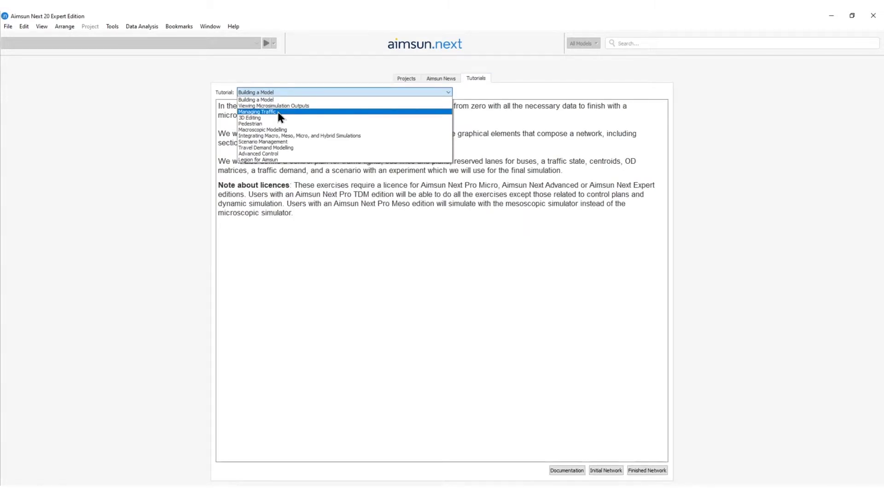
left_click(277, 112)
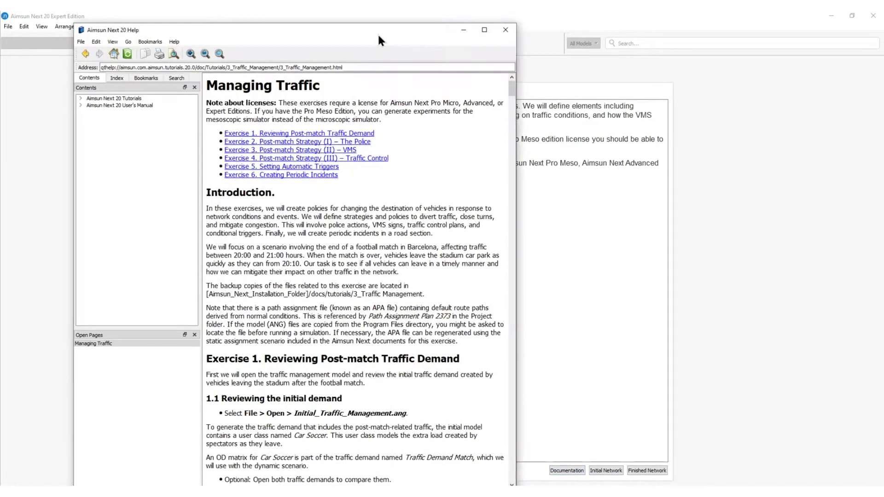
scroll(373, 112, "down", 15)
scroll(347, 109, "up", 6)
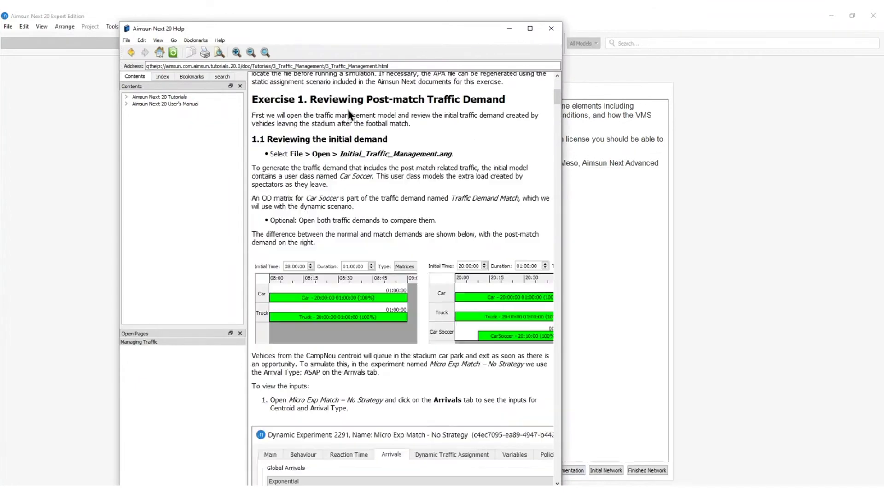
scroll(347, 110, "up", 3)
scroll(391, 106, "up", 10)
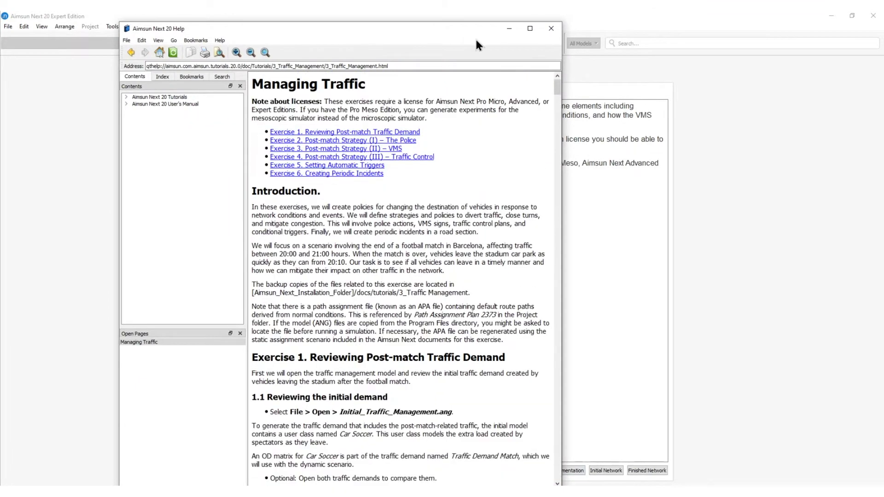
left_click(509, 28)
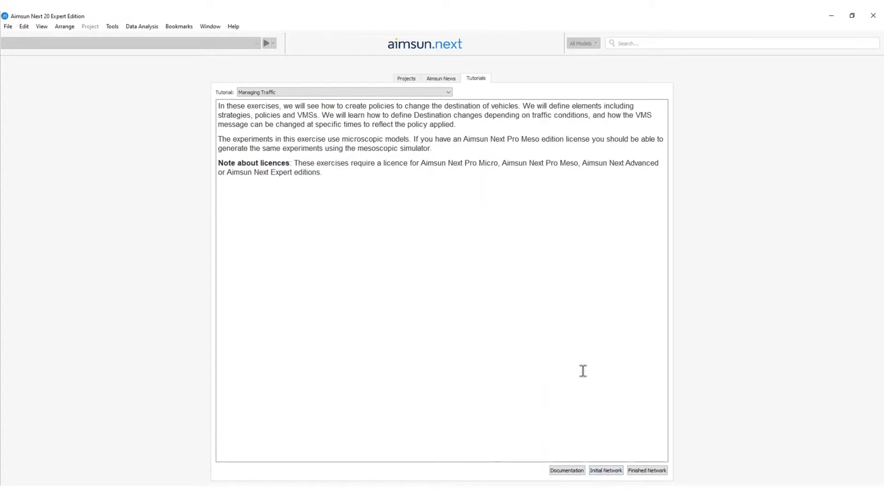
Load the tutorial's Initial Network, placing its files in the Desktop folder
left_click(603, 470)
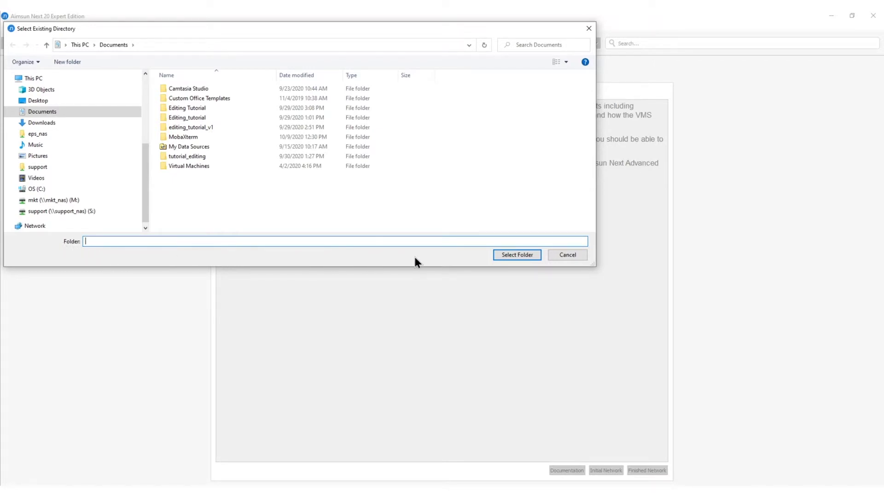
left_click(38, 100)
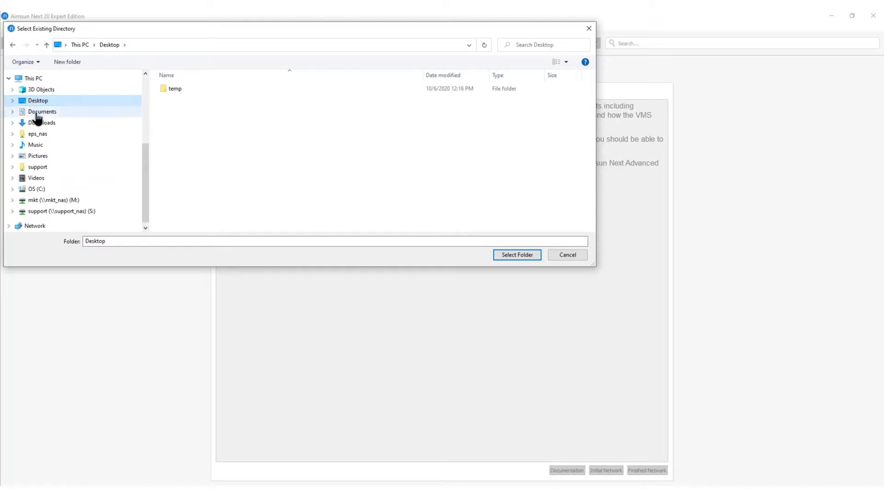
left_click(507, 255)
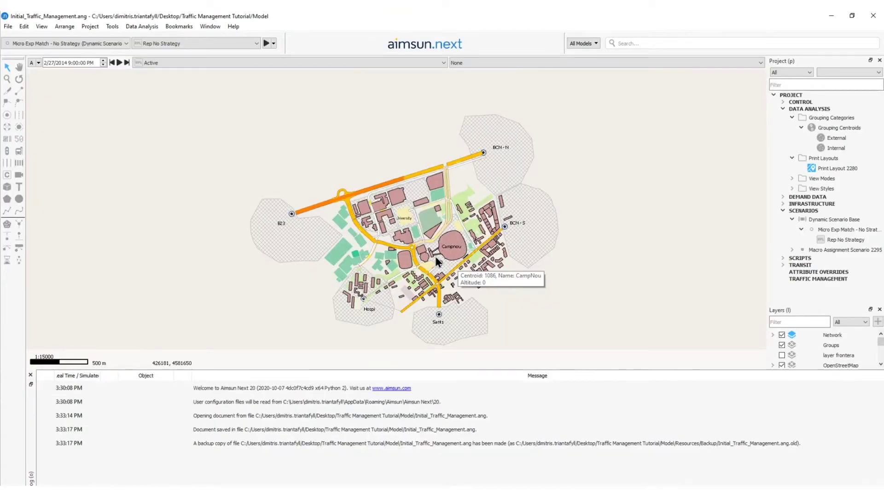
scroll(435, 233, "up", 3)
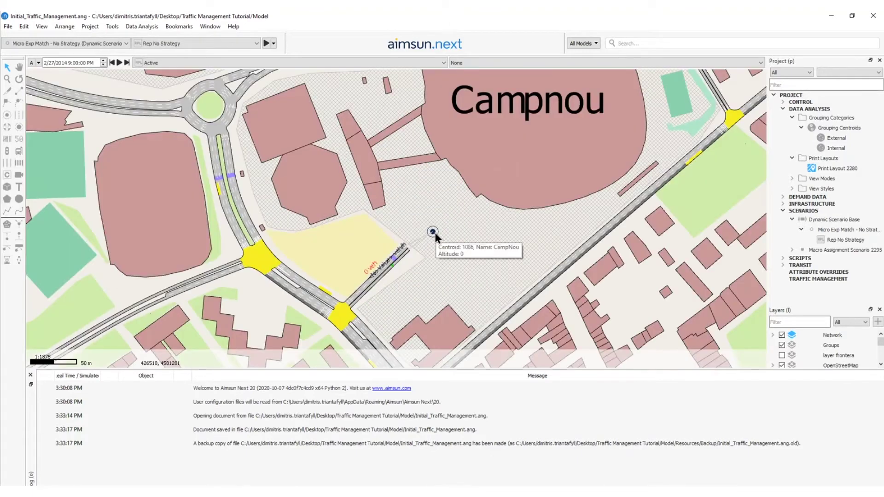
double_click(434, 233)
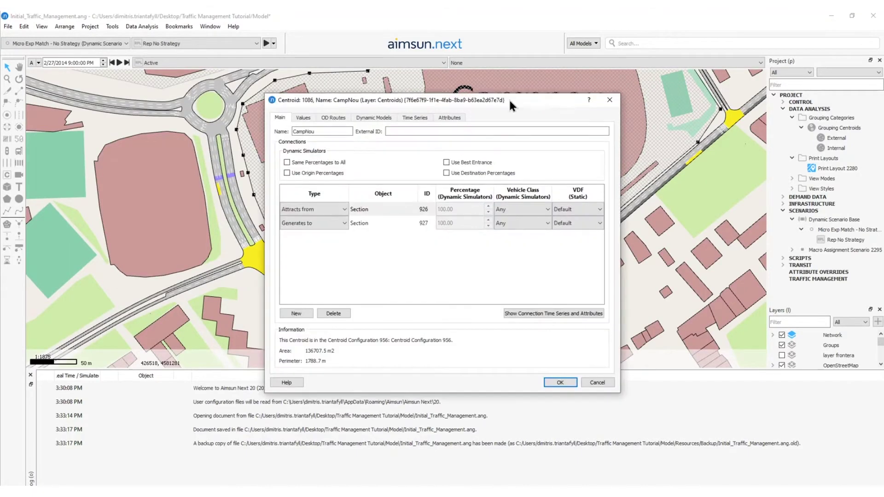
left_click_drag(509, 98, 701, 73)
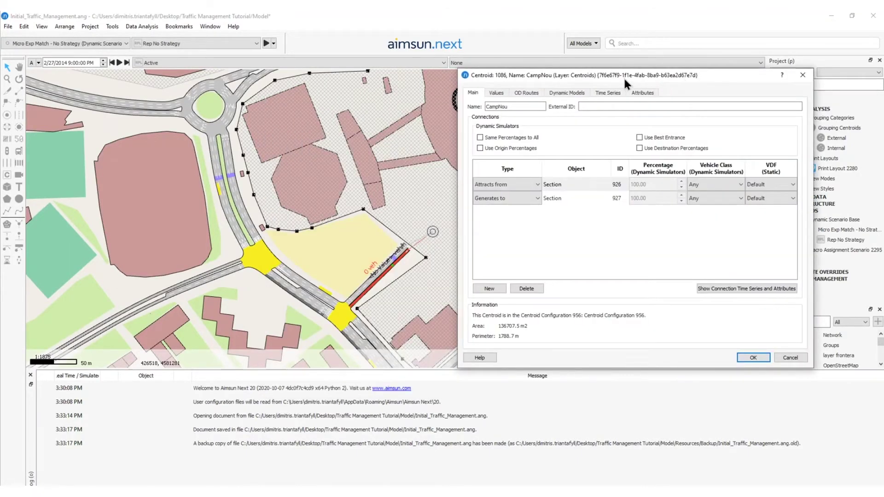
left_click(560, 201)
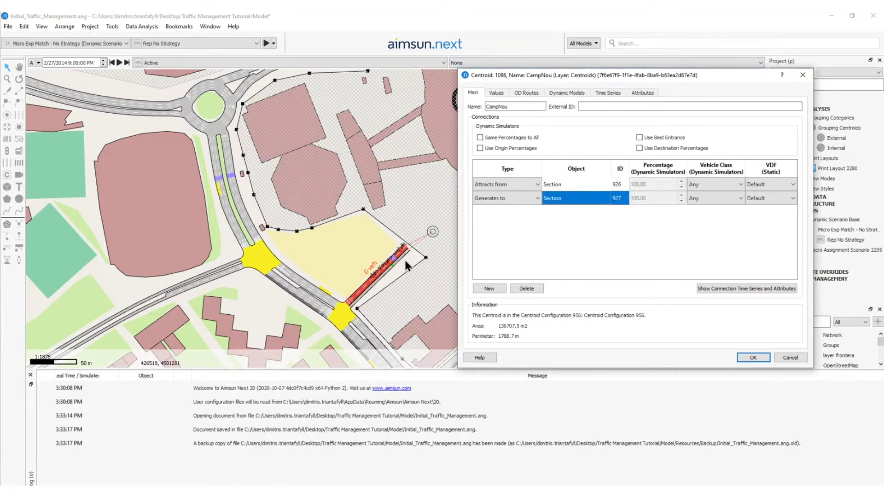
scroll(396, 249, "up", 3)
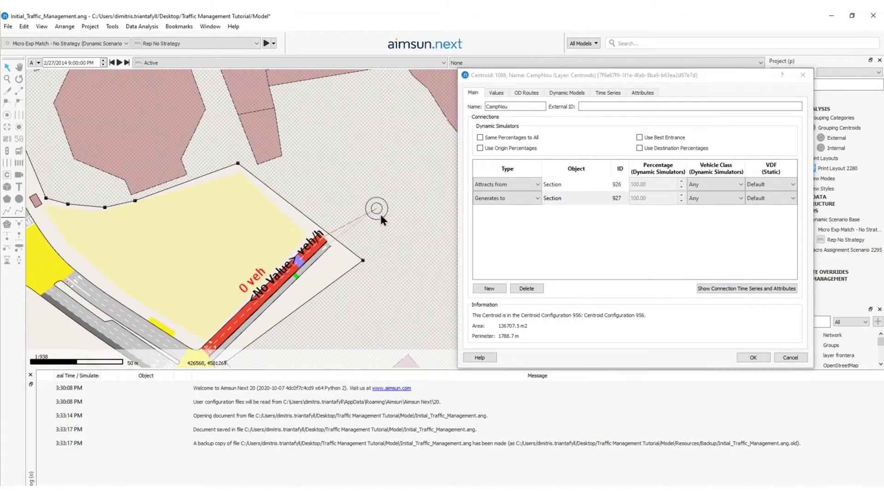
scroll(302, 225, "down", 3)
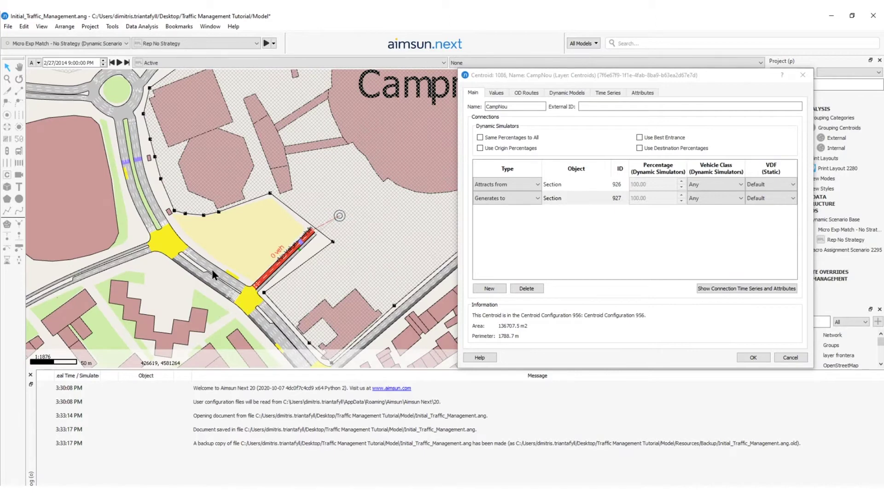
key("Escape")
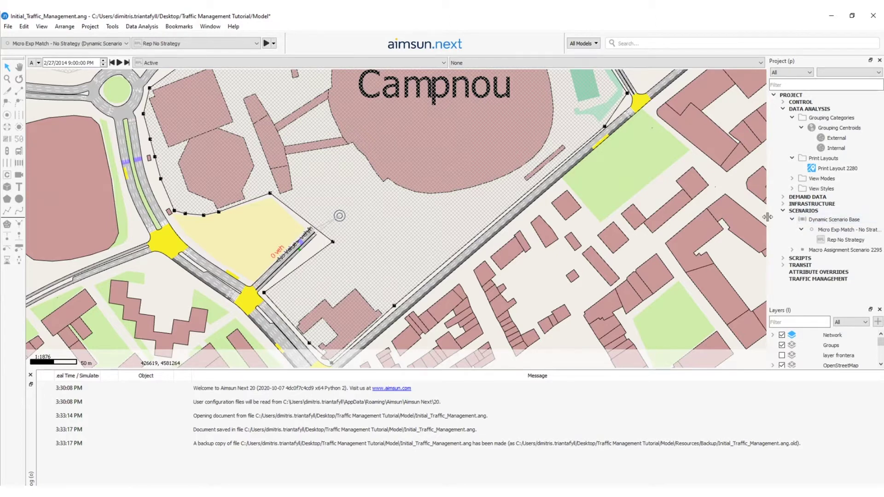
Widen the Project panel and review Macro Assignment Scenario 2295's Outputs to Generate settings
left_click_drag(767, 218, 644, 217)
left_click(670, 250)
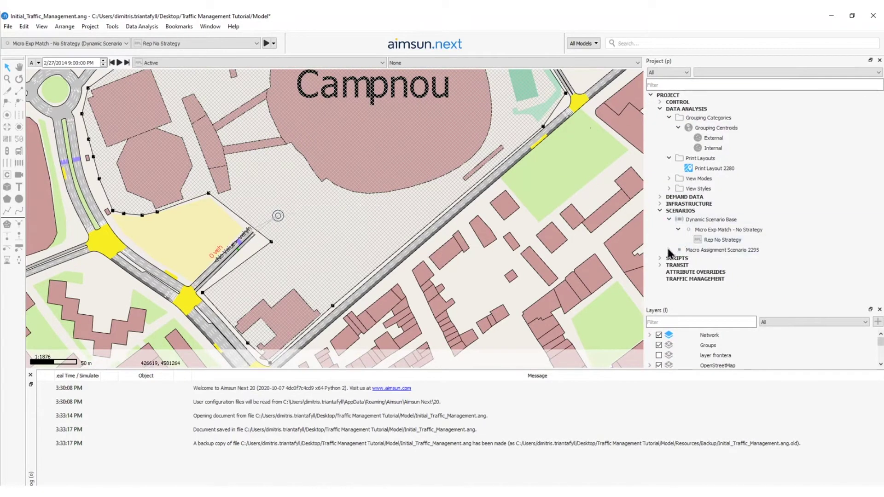
double_click(706, 253)
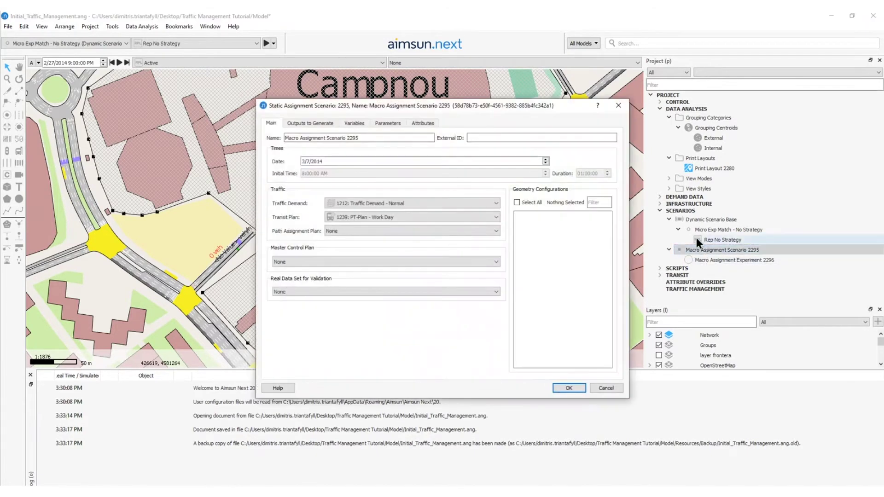
left_click(308, 123)
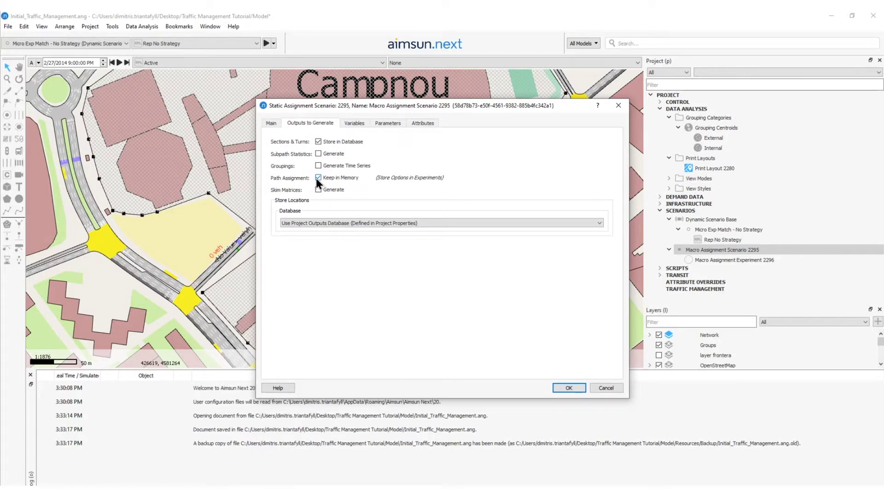
left_click(563, 388)
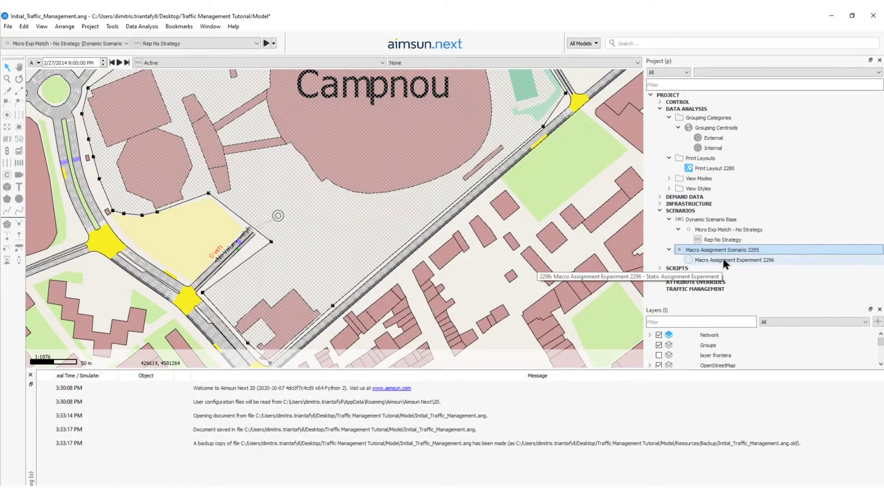
Keep Path Assignment 2373 as Experiment 2296's stored paths and confirm its properties
double_click(724, 261)
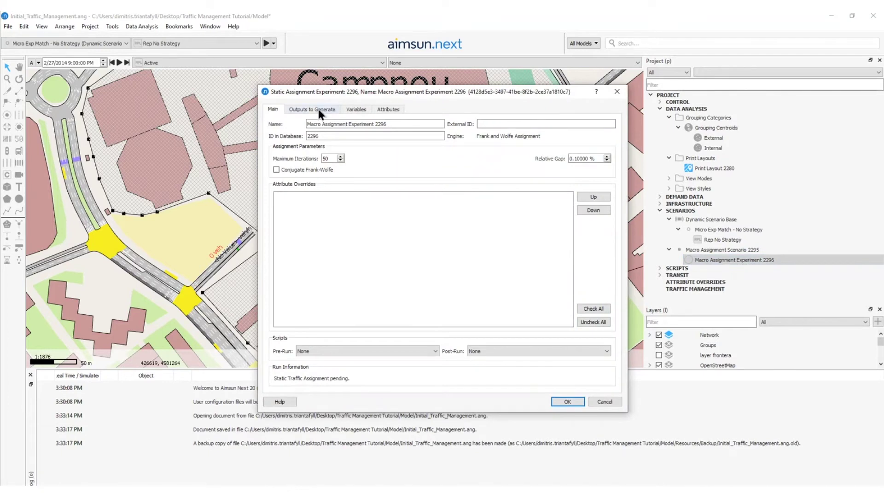
left_click(315, 112)
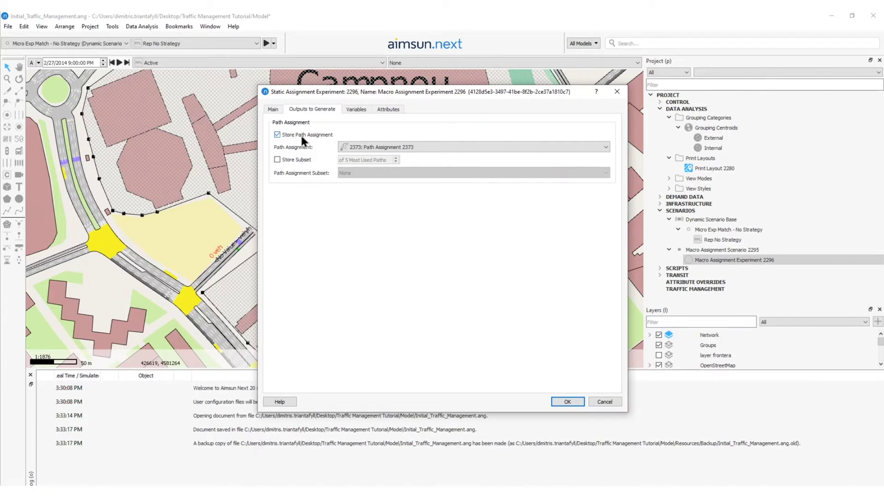
left_click(362, 146)
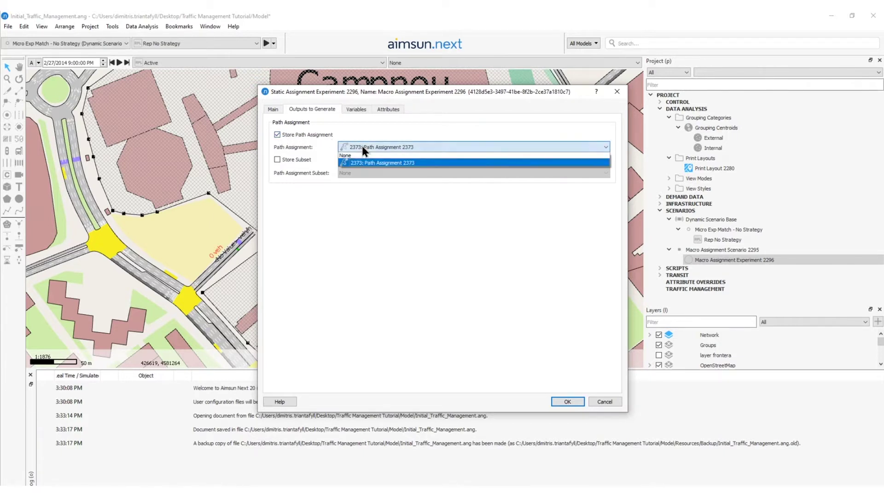
left_click(362, 145)
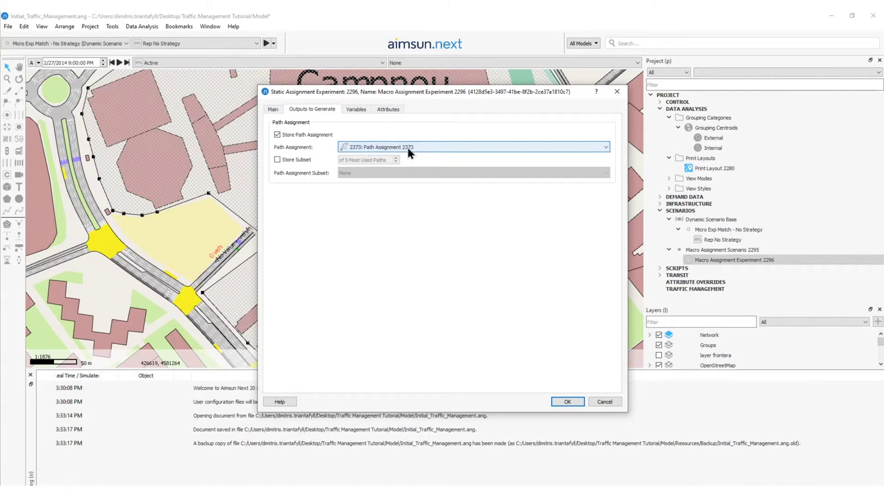
left_click(568, 401)
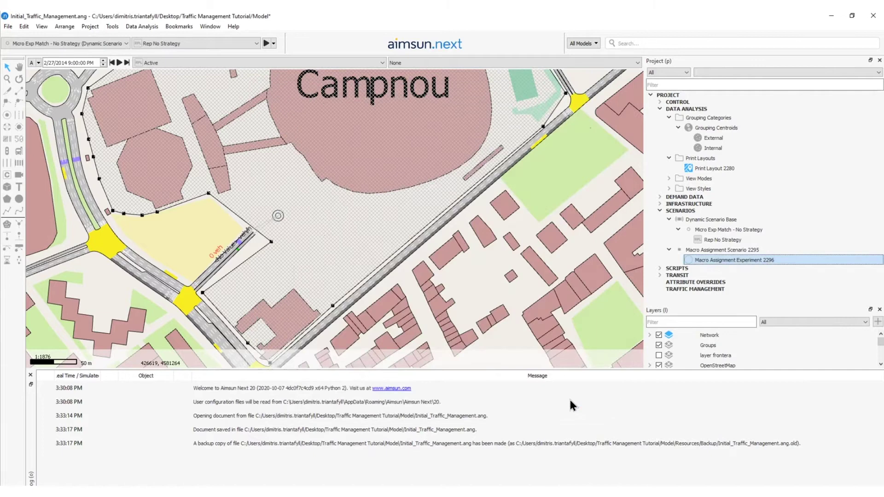
Run Experiment 2296's static traffic assignment, accept the results, and set the view mode to None
right_click(708, 261)
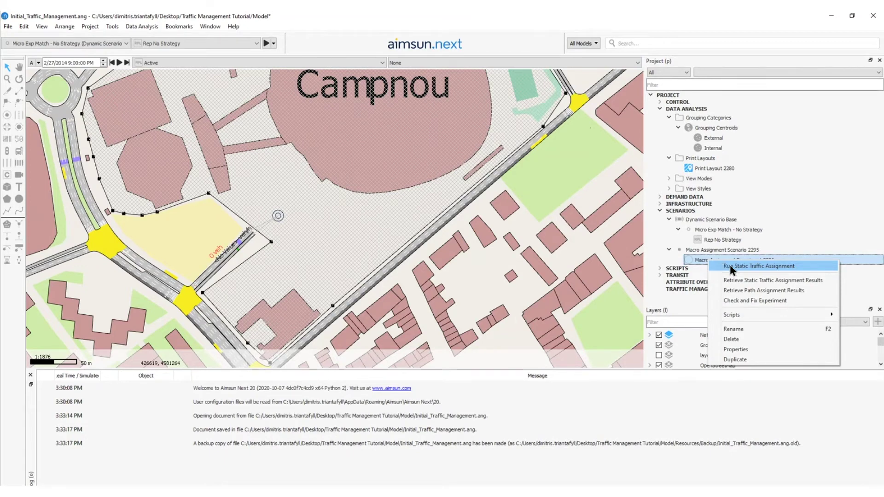
left_click(731, 265)
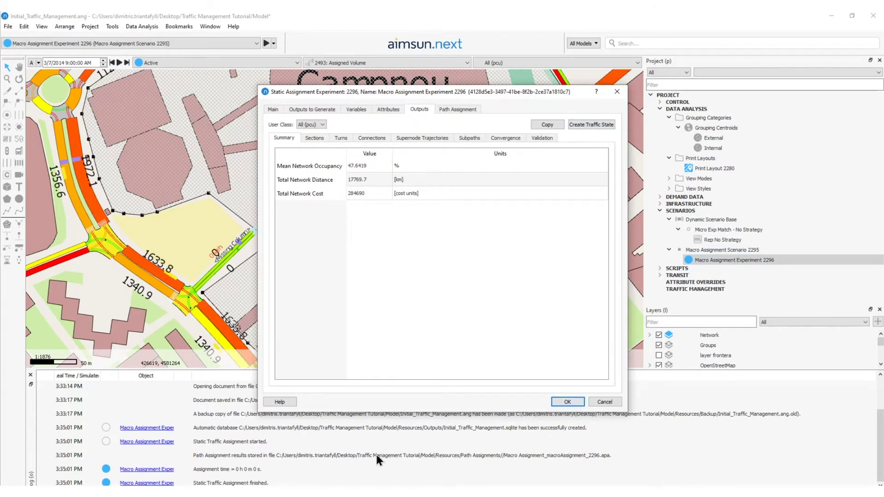
left_click(568, 402)
left_click(377, 63)
left_click(375, 72)
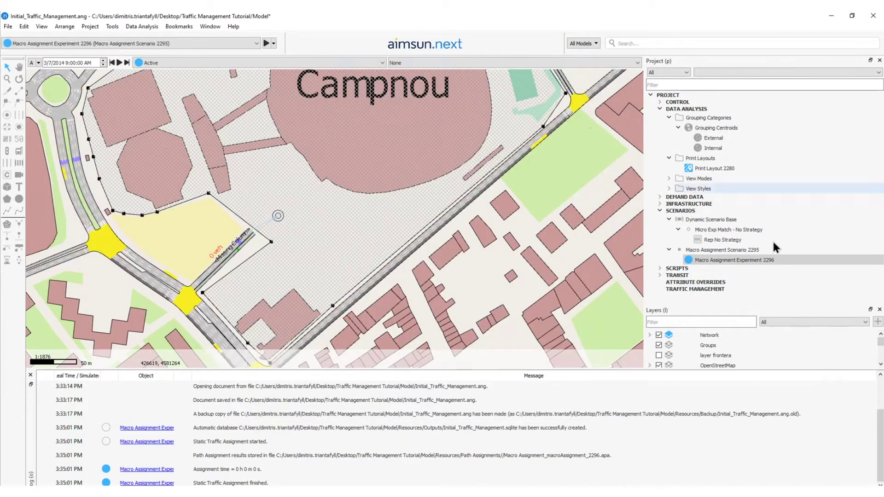
Expand Demand Data and Traffic Demands, then review Traffic Demand - Normal
left_click(697, 250)
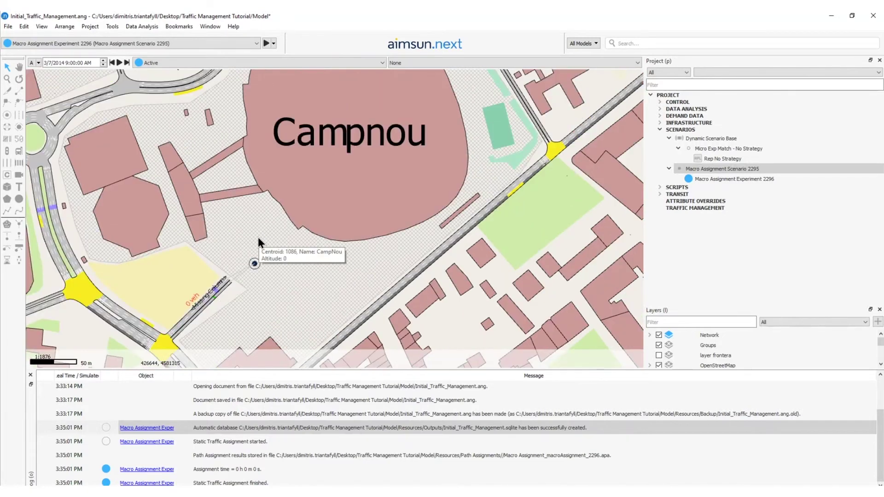
left_click(660, 115)
left_click(669, 165)
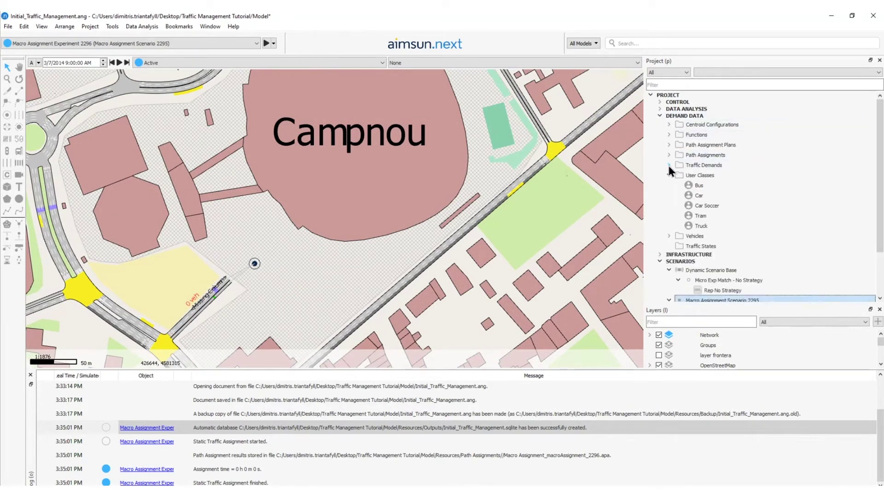
left_click(669, 175)
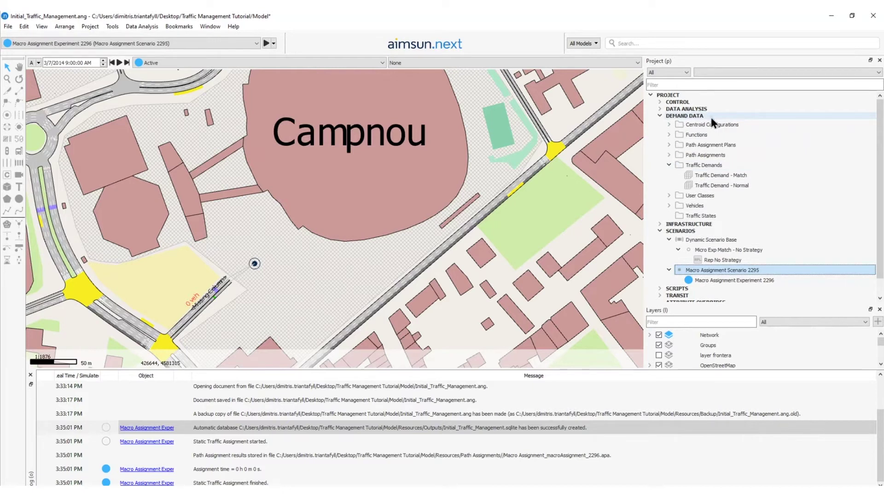
double_click(735, 187)
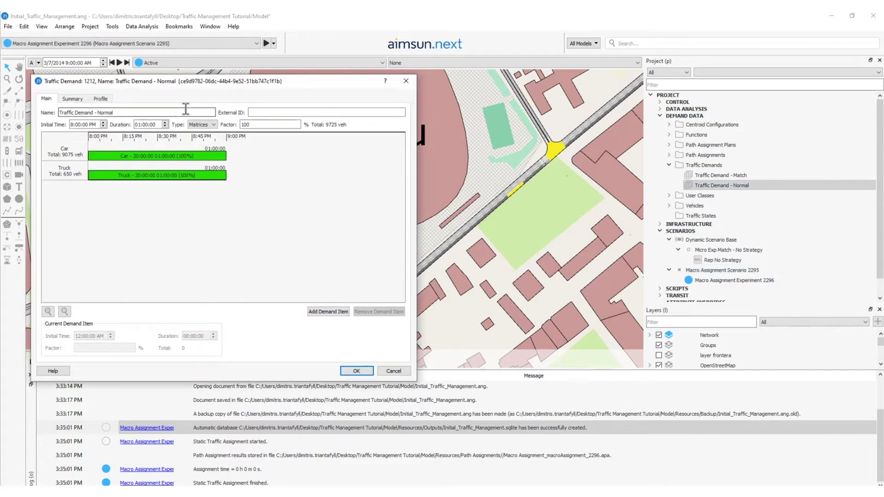
left_click(711, 182)
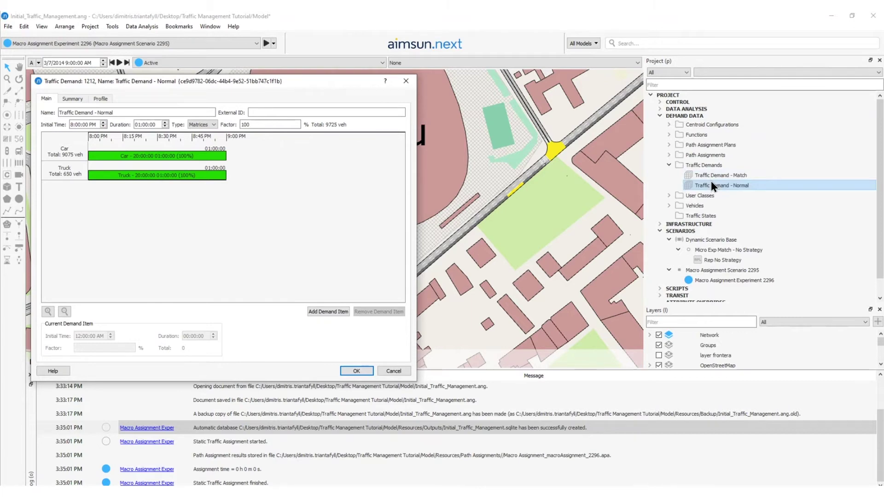
Inspect the Car Soccer user class, then open Traffic Demand - Match and move it aside
left_click(669, 196)
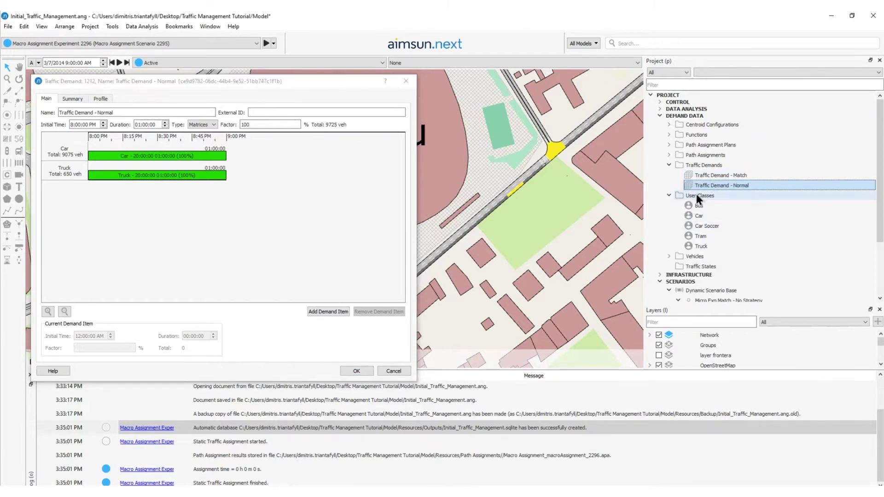
left_click(703, 227)
double_click(703, 228)
key("Escape")
left_click(669, 195)
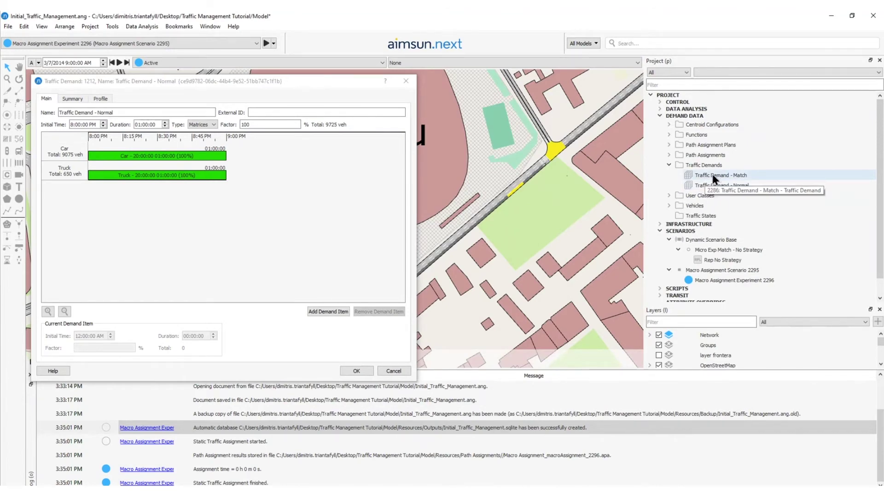
double_click(712, 174)
left_click_drag(390, 107, 562, 85)
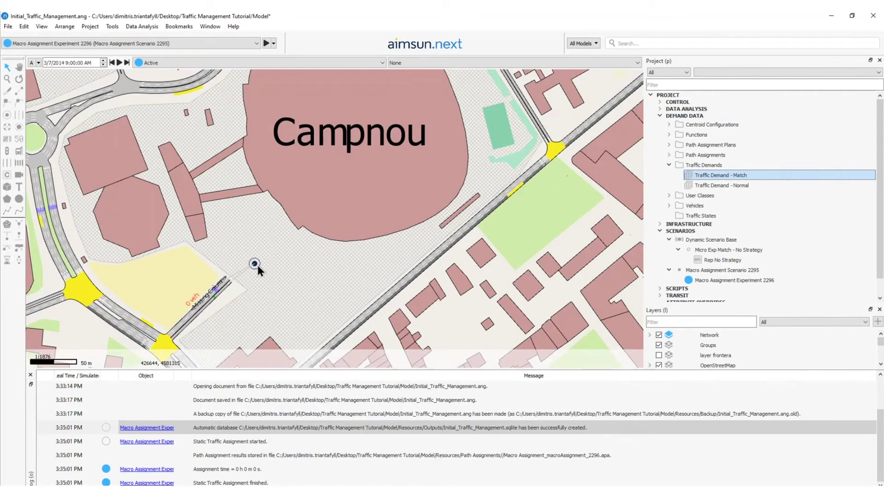
left_click(258, 265)
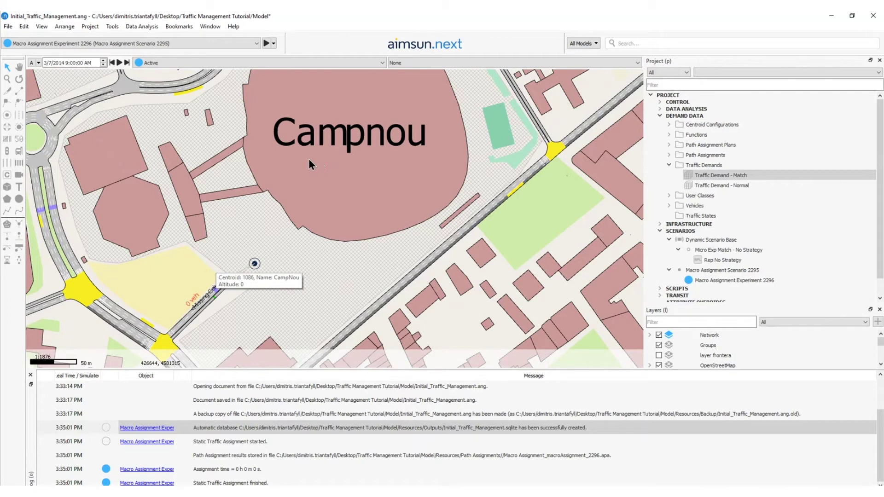
left_click(255, 264)
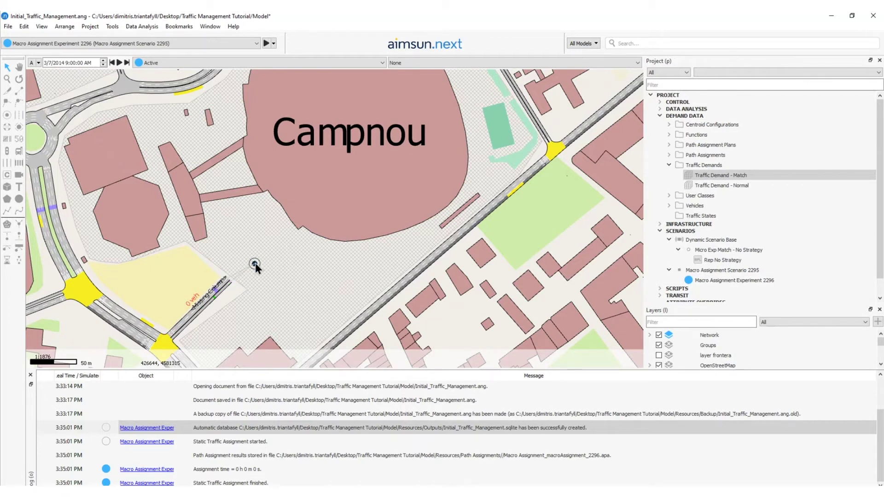
double_click(712, 250)
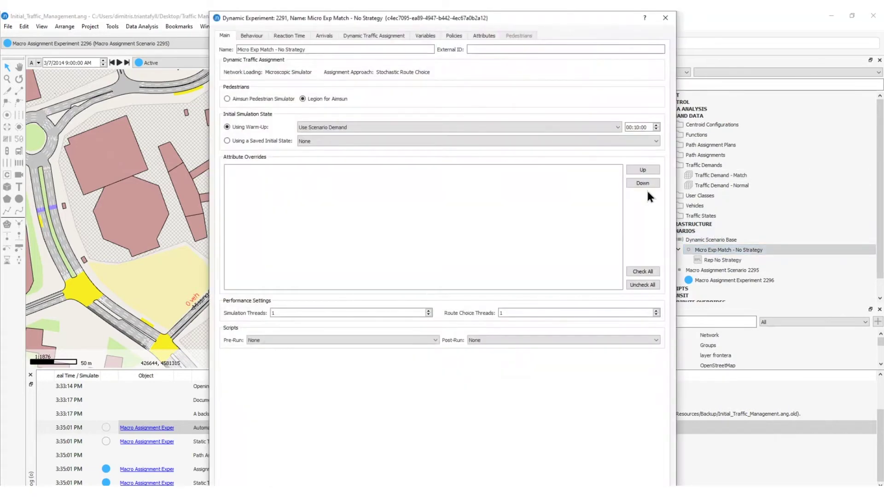
left_click(330, 34)
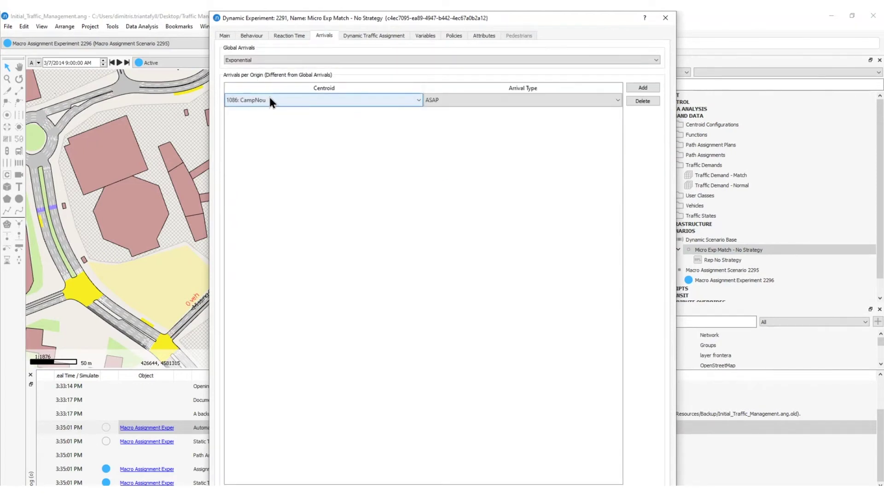
left_click(256, 59)
left_click(256, 60)
left_click(261, 101)
left_click(261, 101)
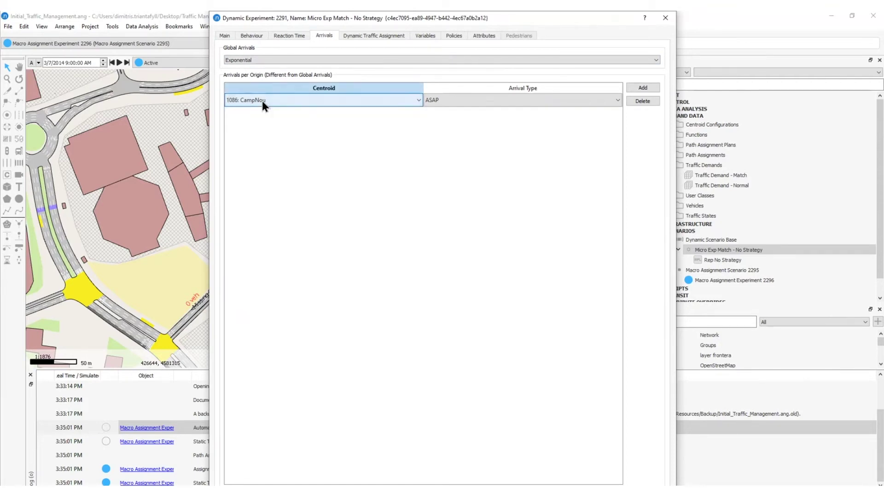
left_click(444, 101)
left_click(440, 102)
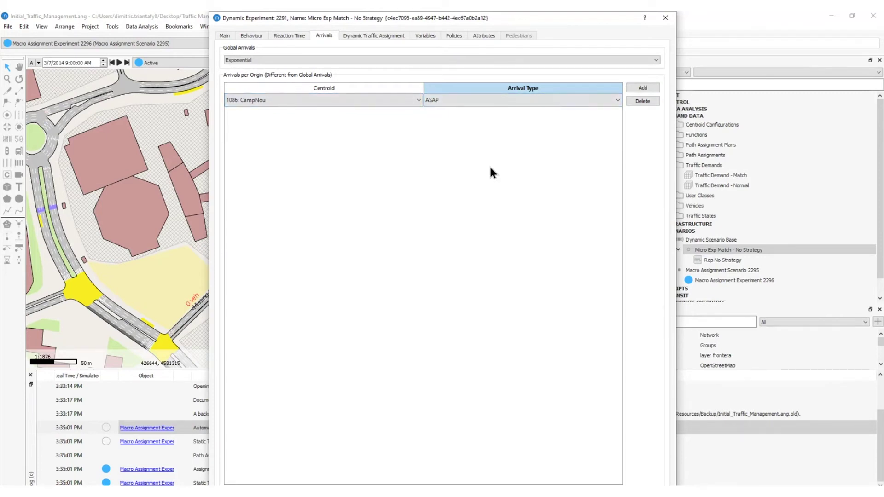
key("Return")
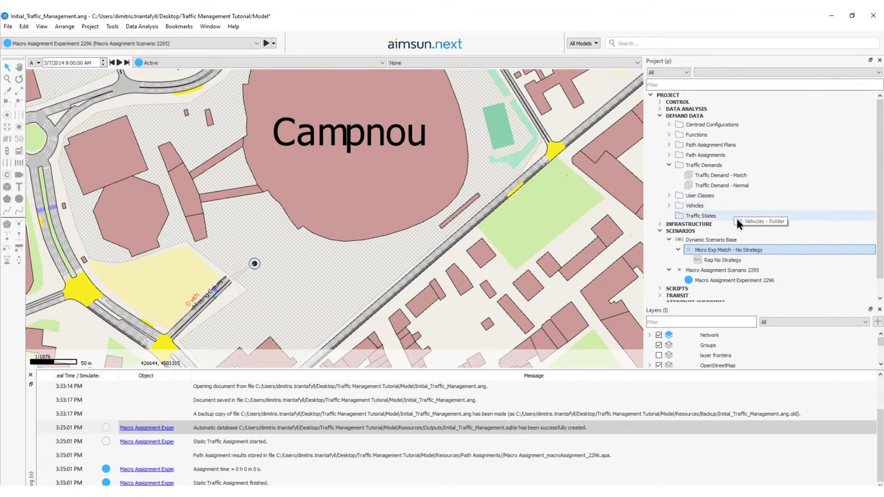
Launch an animated simulation of the Rep No Strategy replication and start it running
right_click(727, 264)
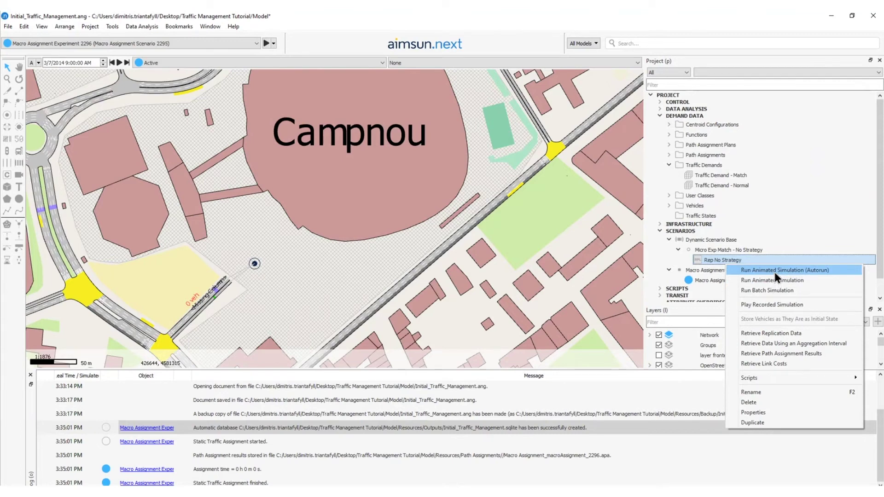
left_click(775, 271)
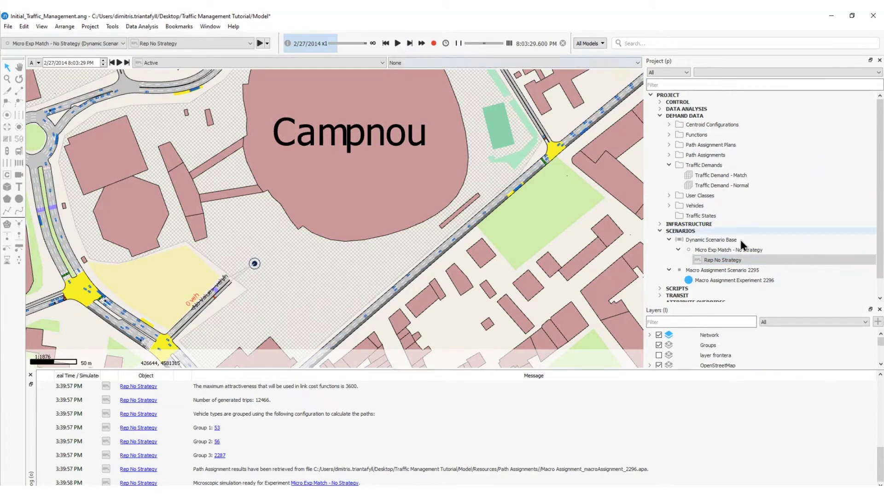
right_click(734, 261)
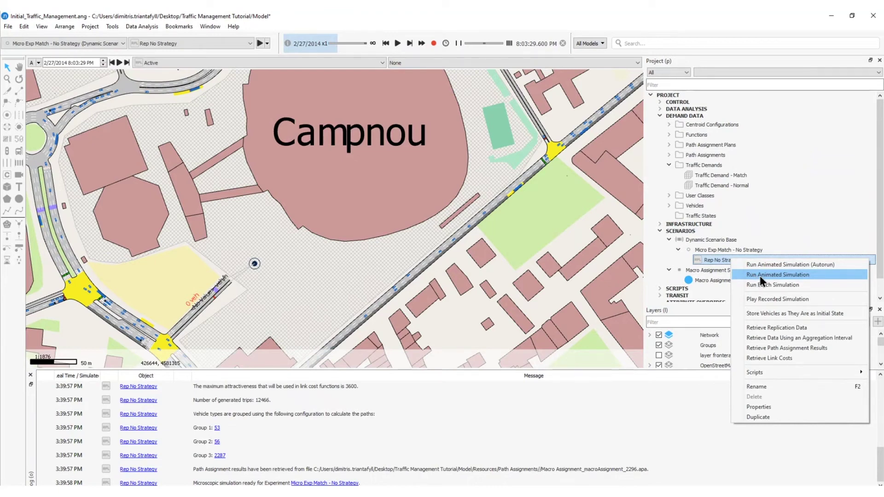
left_click(395, 42)
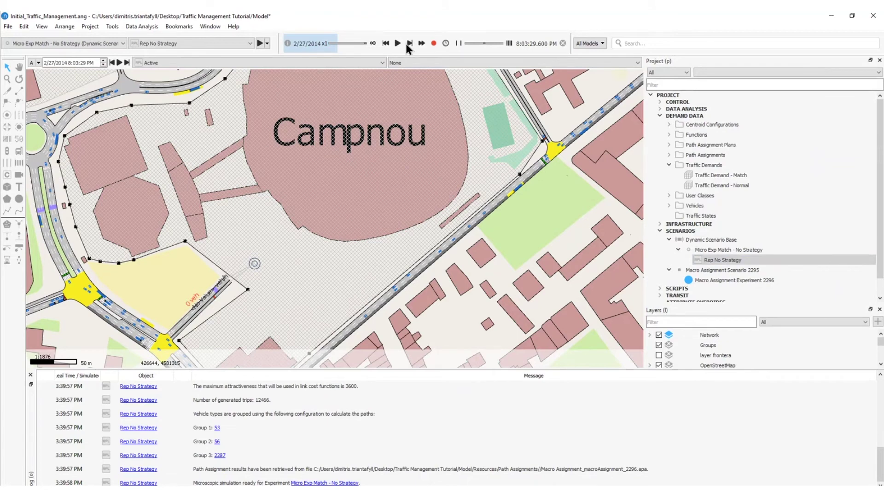
Set the simulation stop time to 8:10:00 and run it at high speed
left_click(446, 43)
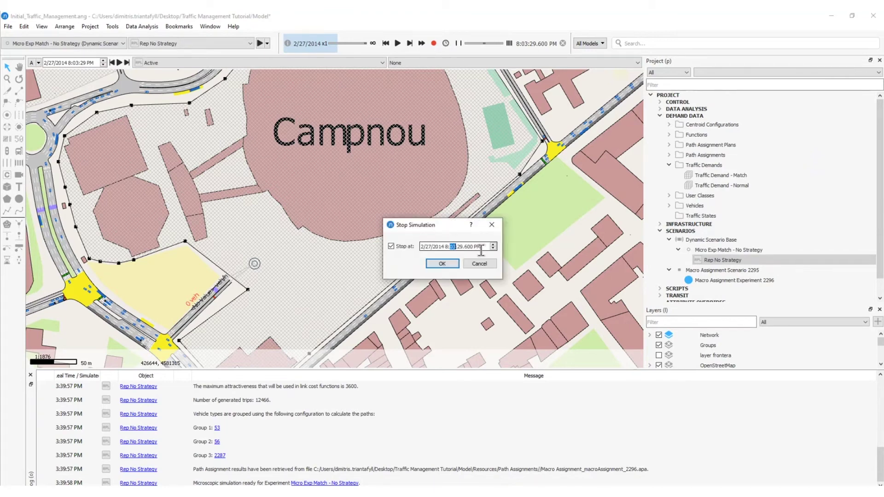
type("10:00")
key("Return")
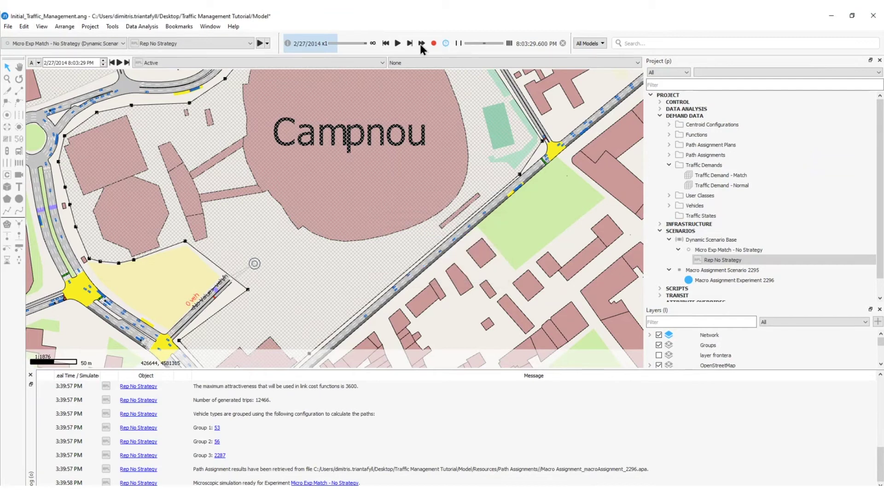
left_click(421, 43)
scroll(258, 258, "up", 5)
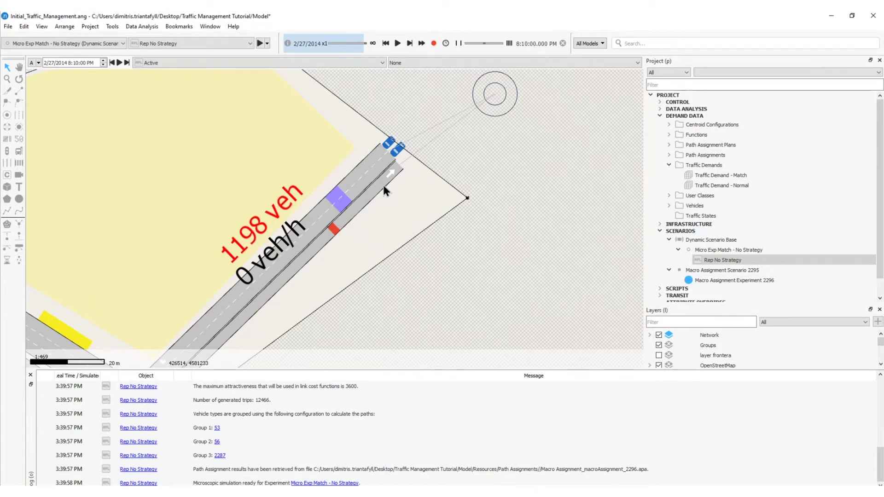
Give the road section a red Virtual Queue dynamic label, then dismiss the stop-time settings
double_click(248, 238)
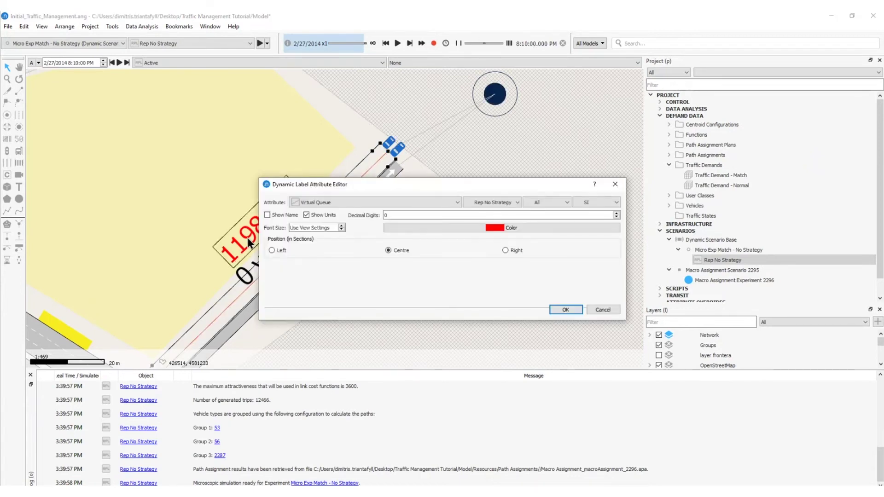
key("Escape")
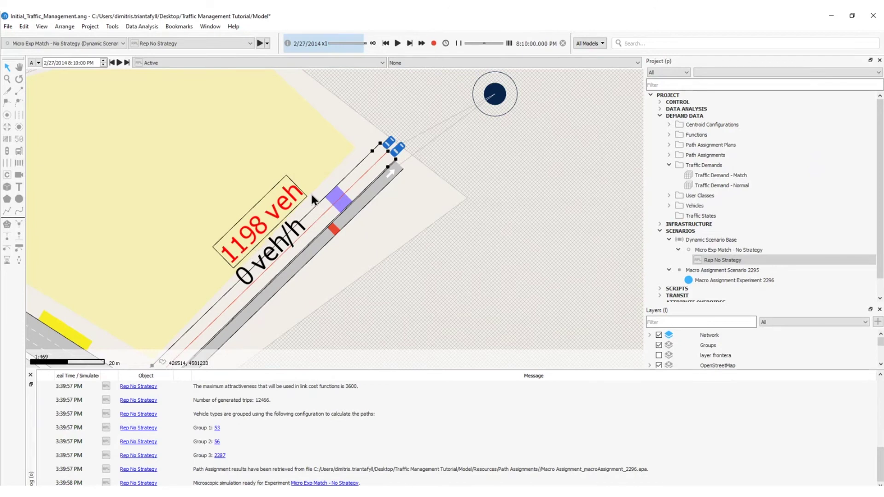
left_click(359, 148)
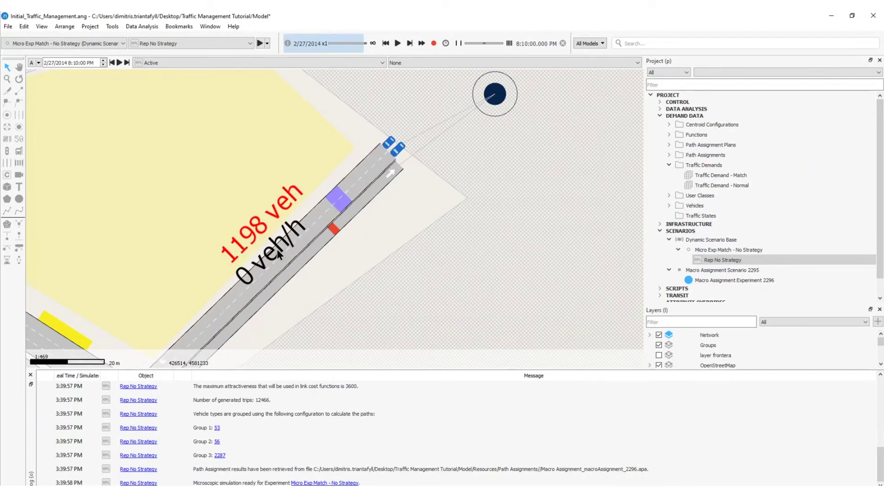
left_click(446, 42)
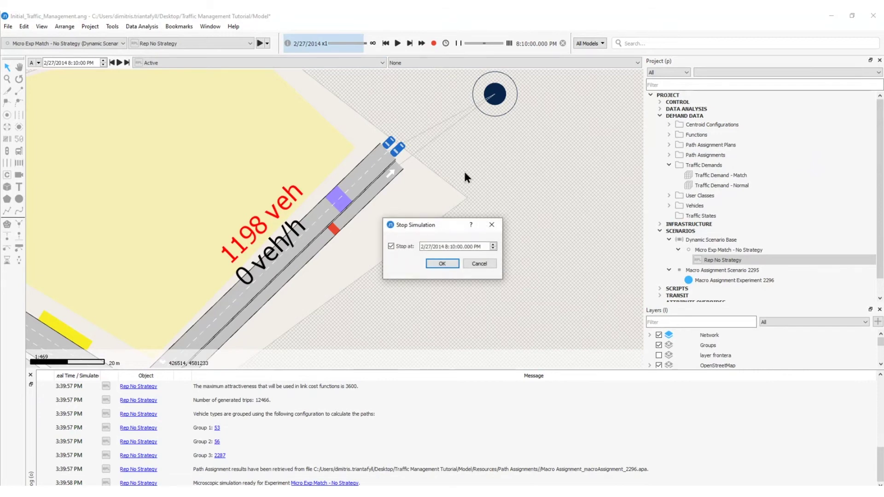
left_click(493, 226)
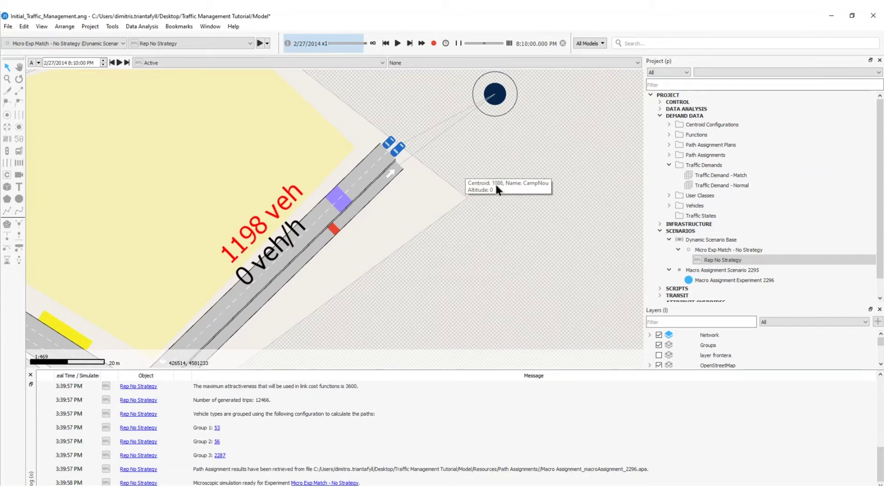
Check the statistics interval in the Dynamic Scenario Base's Outputs to Generate settings
left_click(708, 239)
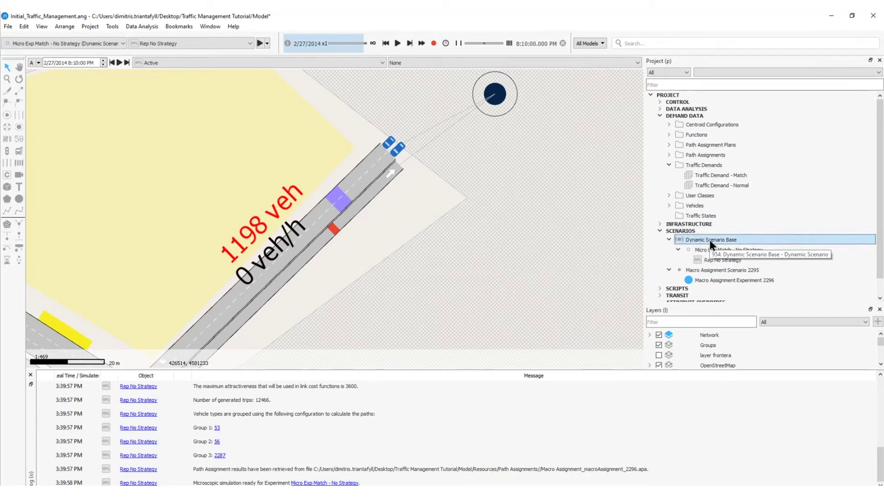
double_click(709, 239)
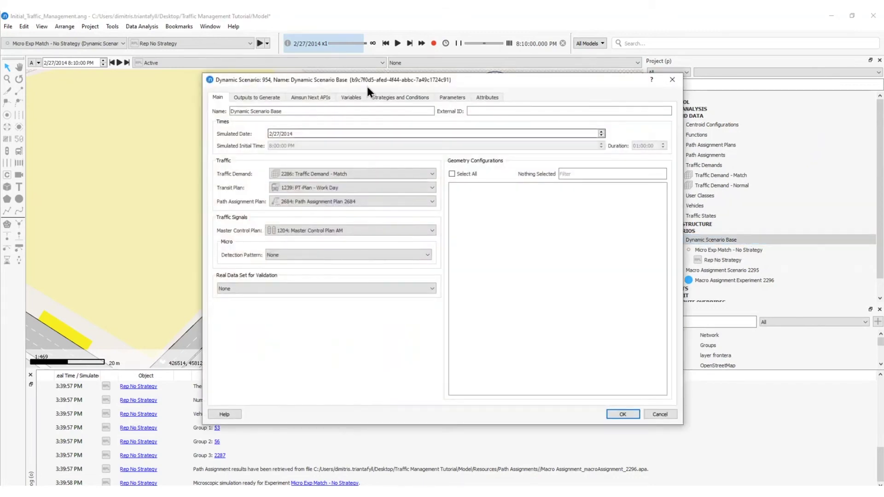
left_click(261, 98)
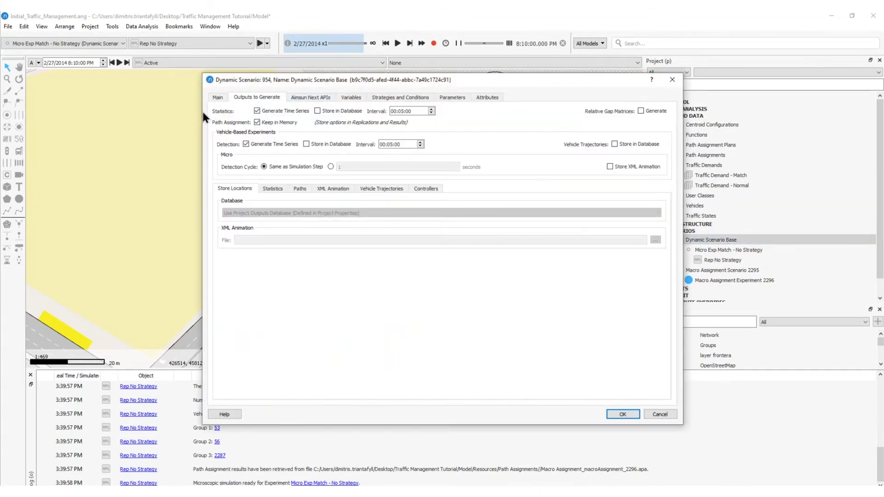
double_click(402, 112)
key("Return")
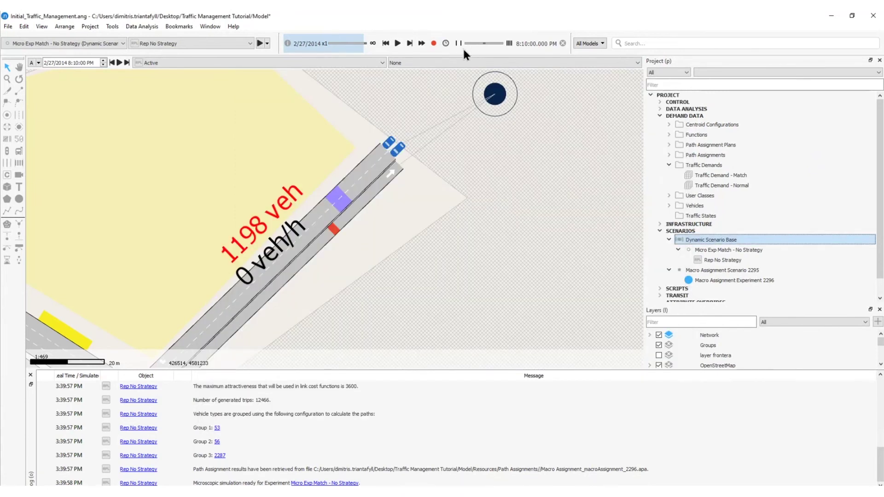
Advance the simulation to 8:15 PM and open section 927's properties
left_click(445, 43)
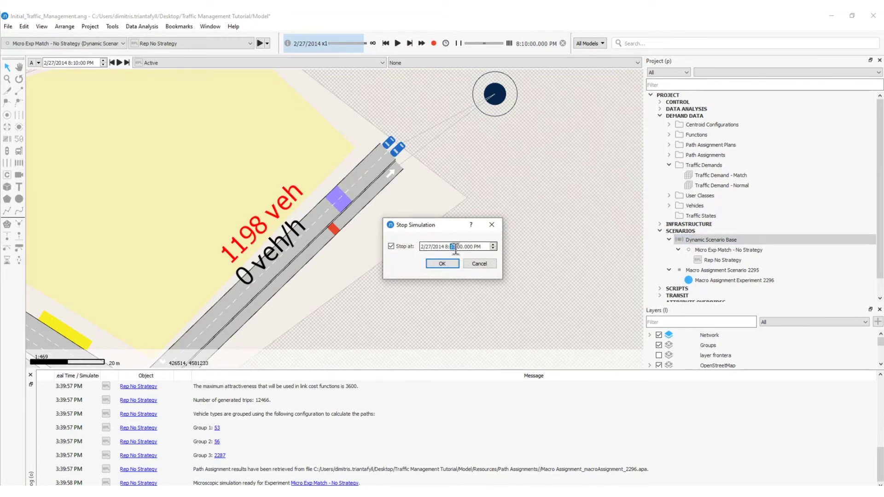
key("Return")
left_click(422, 44)
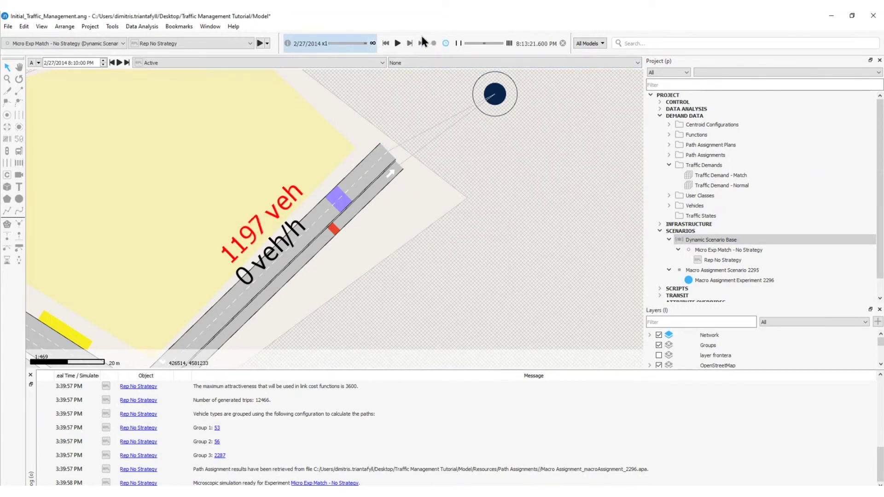
scroll(509, 92, "down", 3)
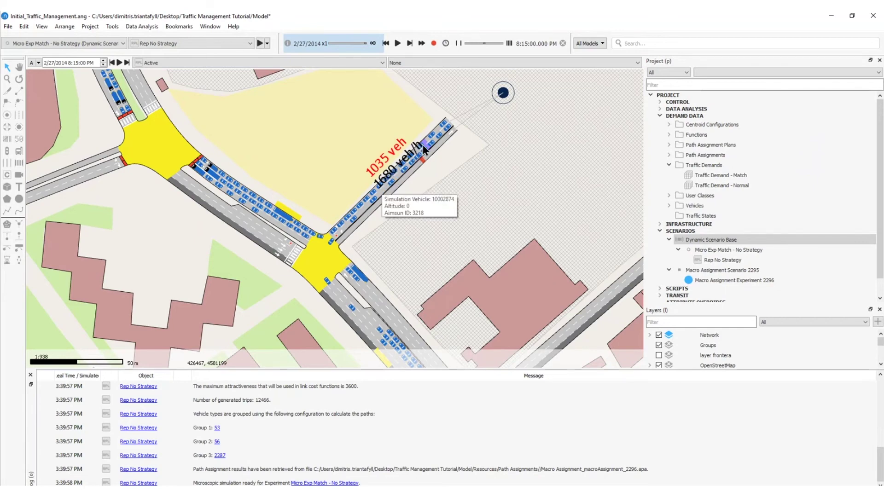
scroll(433, 143, "up", 2)
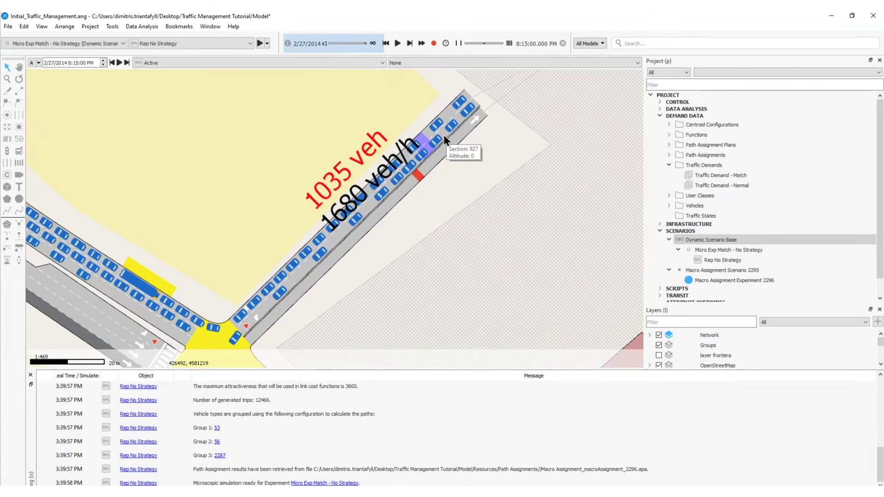
double_click(444, 134)
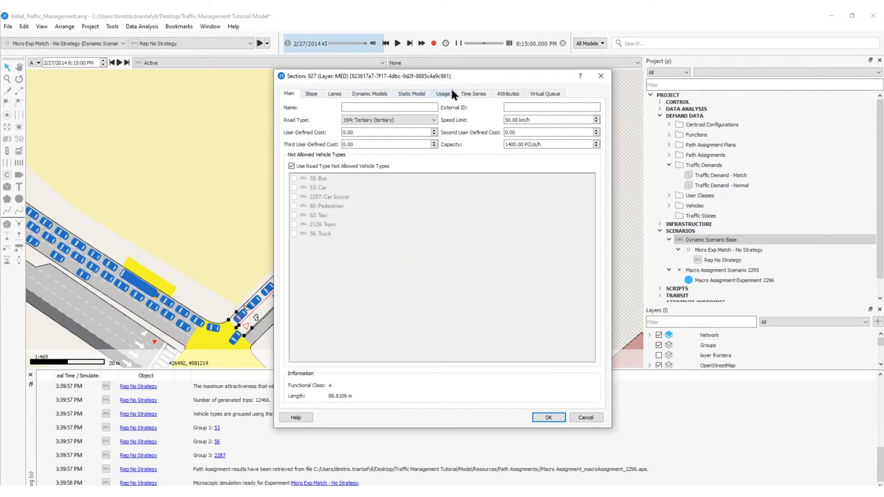
Graph section 927's Max. Virtual Queue time series and fast-forward the simulation to 9:00 PM
left_click(474, 94)
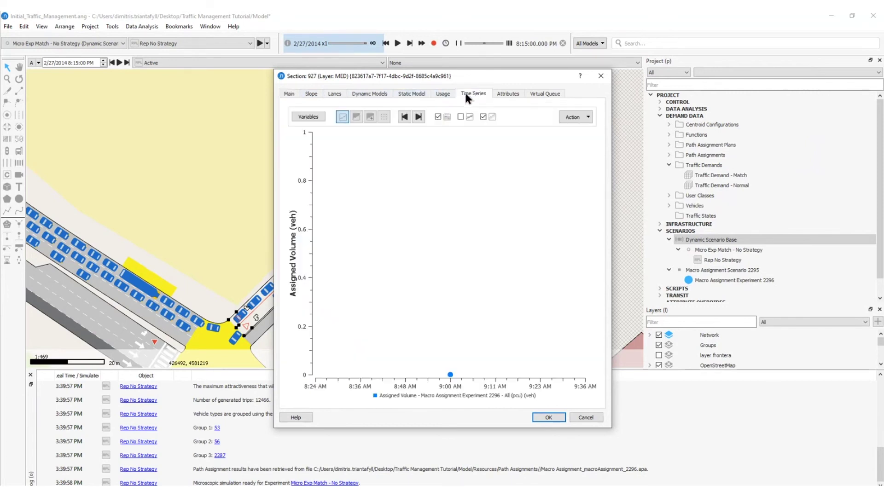
left_click(308, 117)
left_click(352, 179)
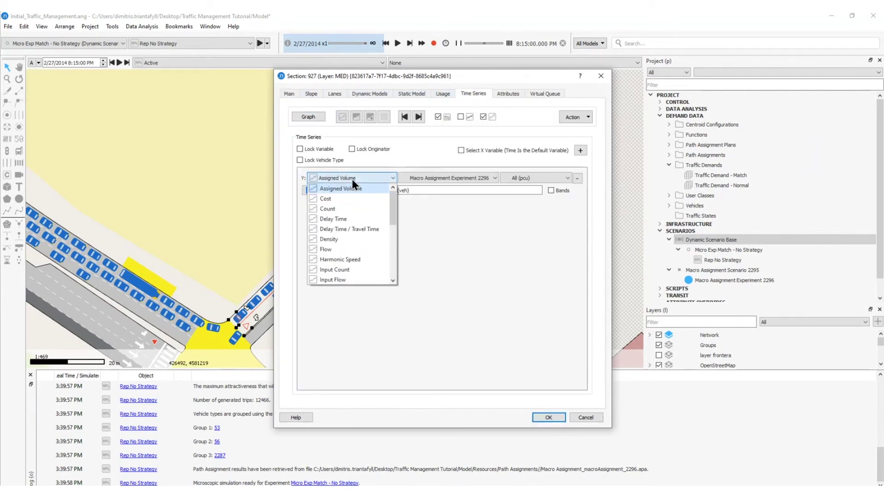
scroll(353, 249, "down", 3)
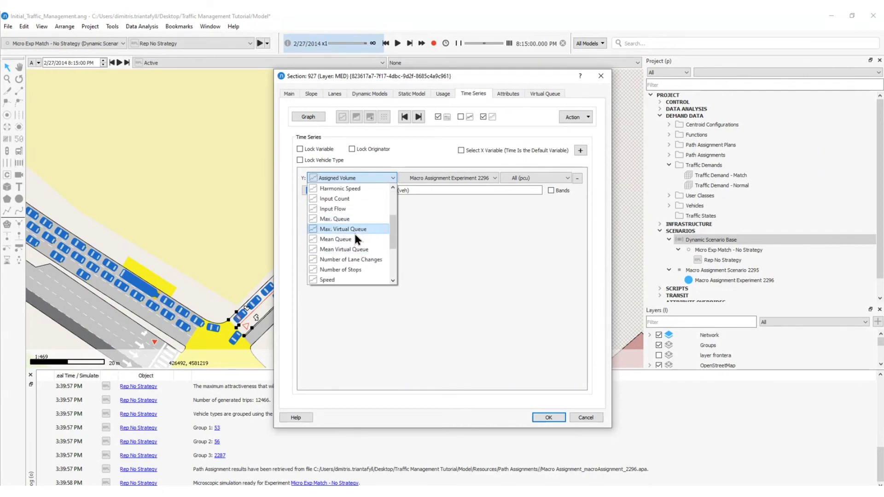
left_click(353, 231)
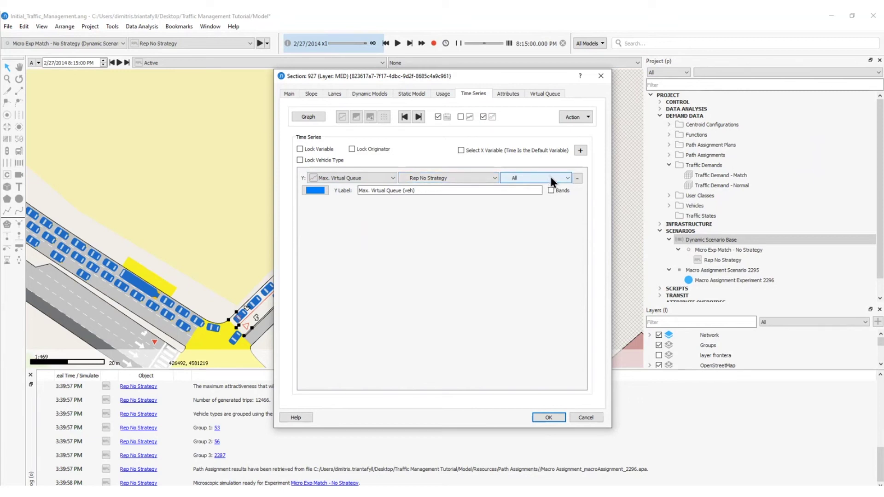
left_click(308, 117)
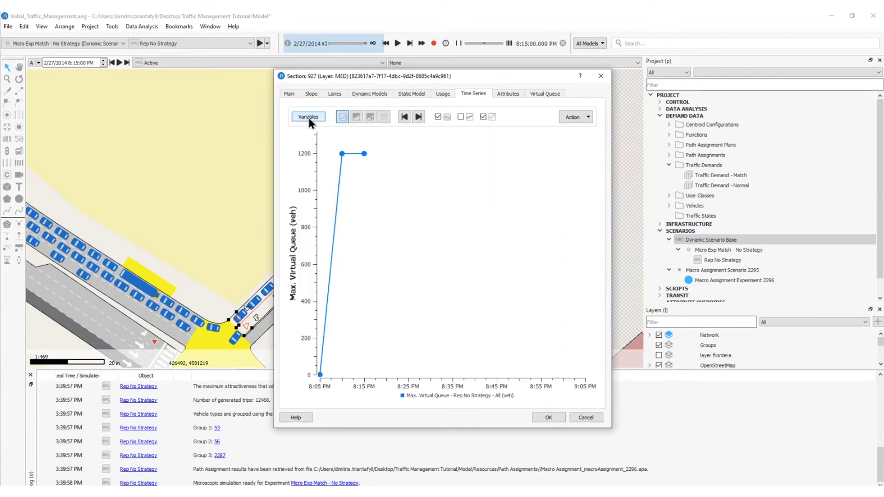
left_click(421, 43)
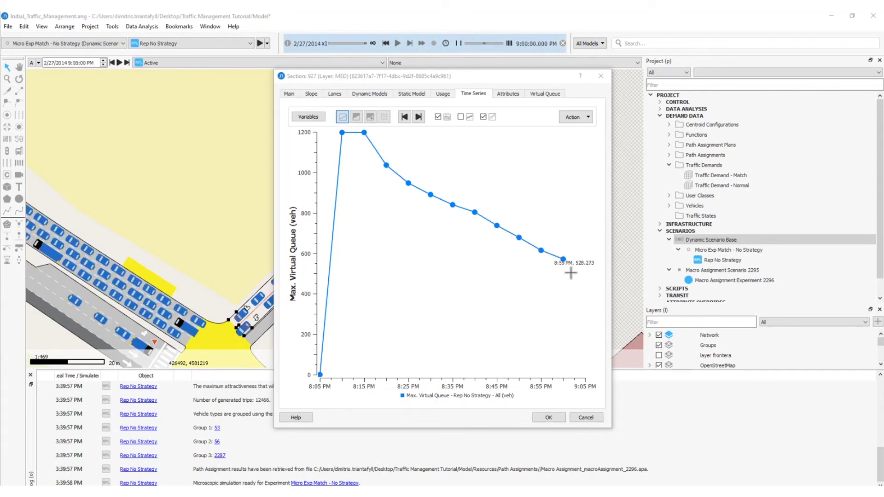
left_click(598, 426)
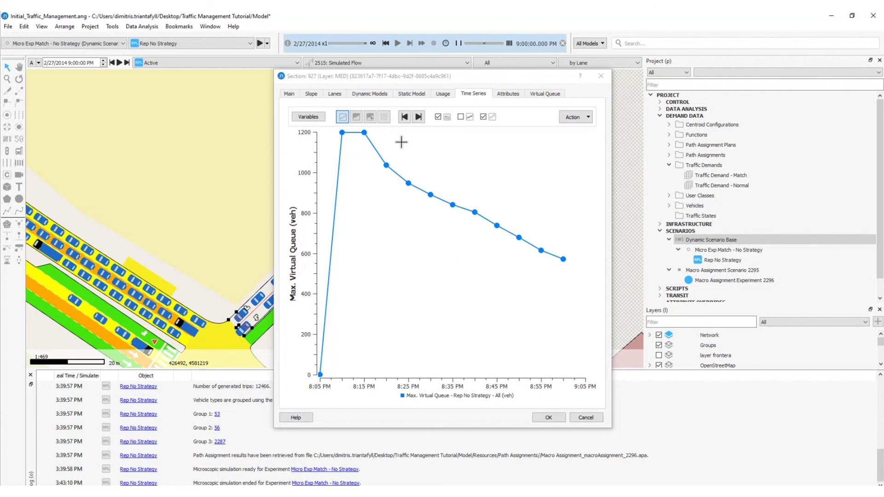
Change section 927's plotted Y variable to Waiting Time in Virtual Queue and redraw the graph
left_click(302, 117)
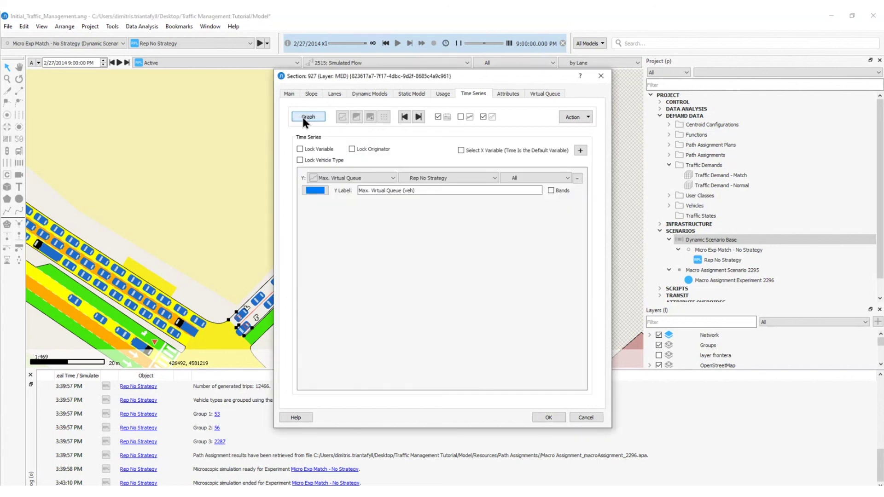
left_click(346, 177)
scroll(348, 229, "down", 3)
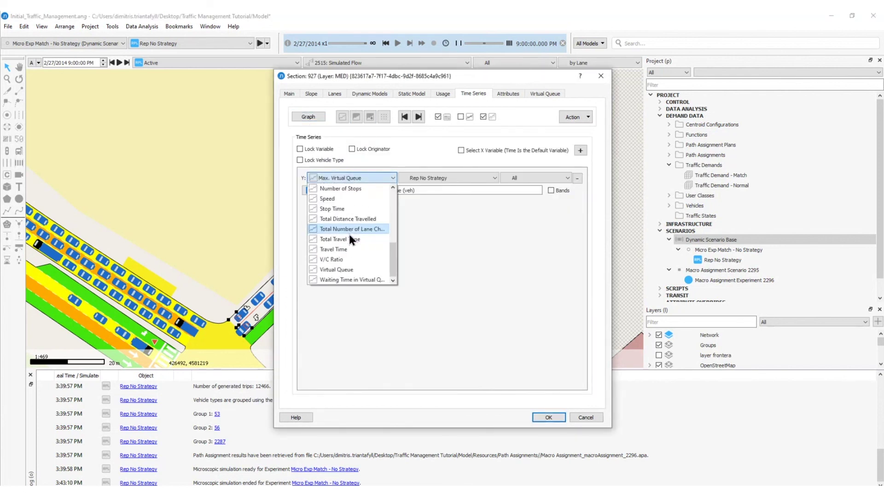
left_click(348, 279)
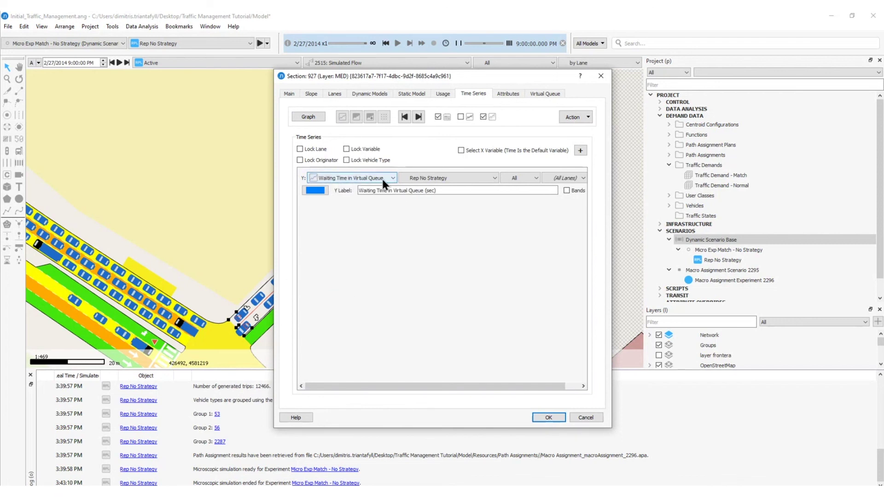
left_click(308, 117)
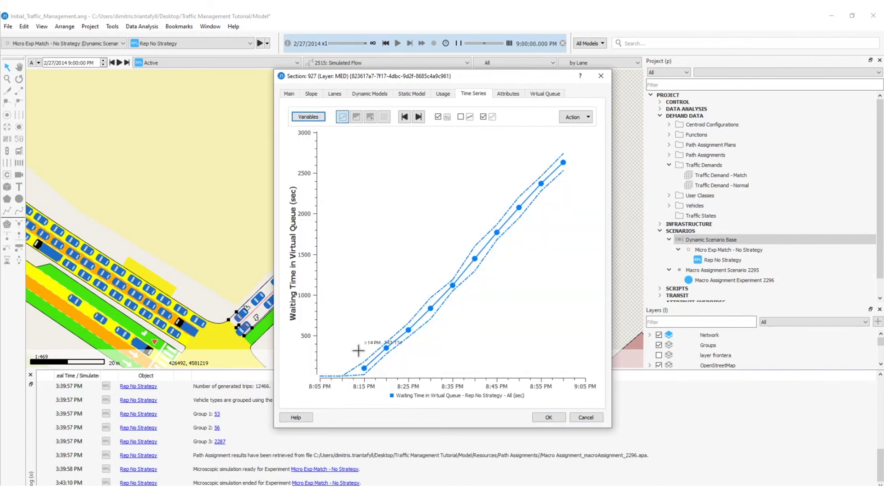